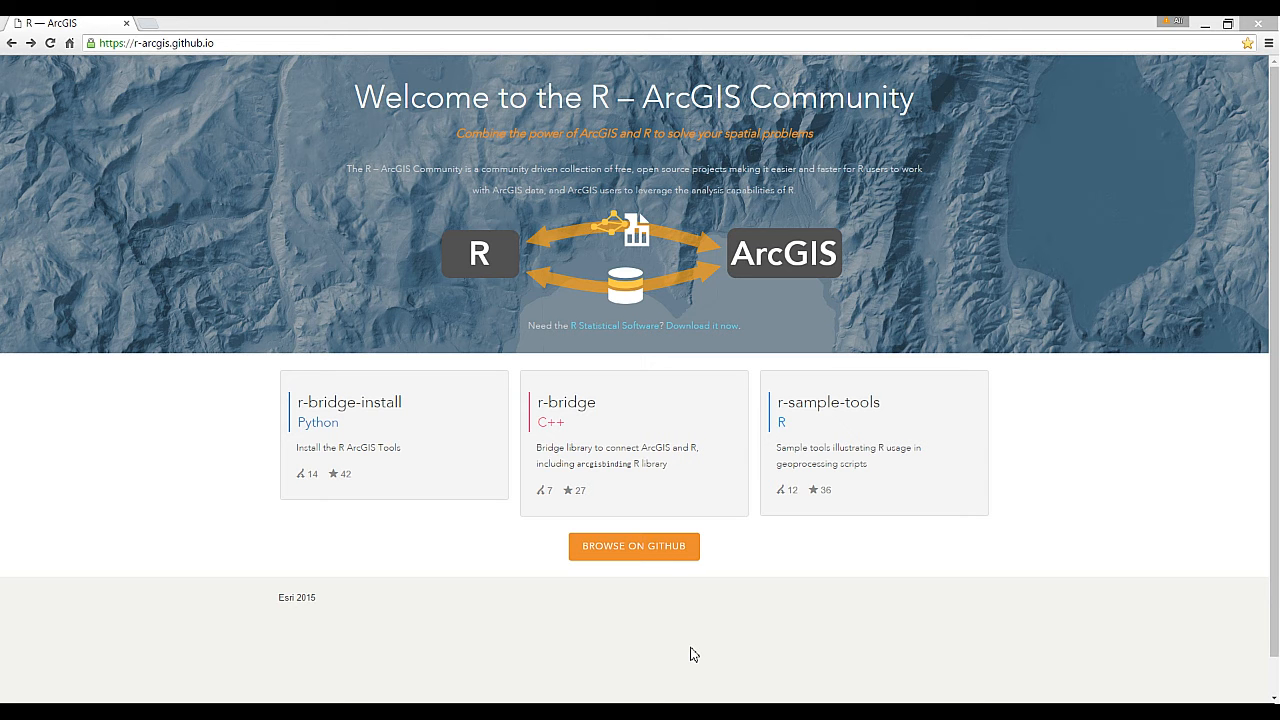
Select the R – ArcGIS Community site address in Chrome's address bar.
left_click(234, 42)
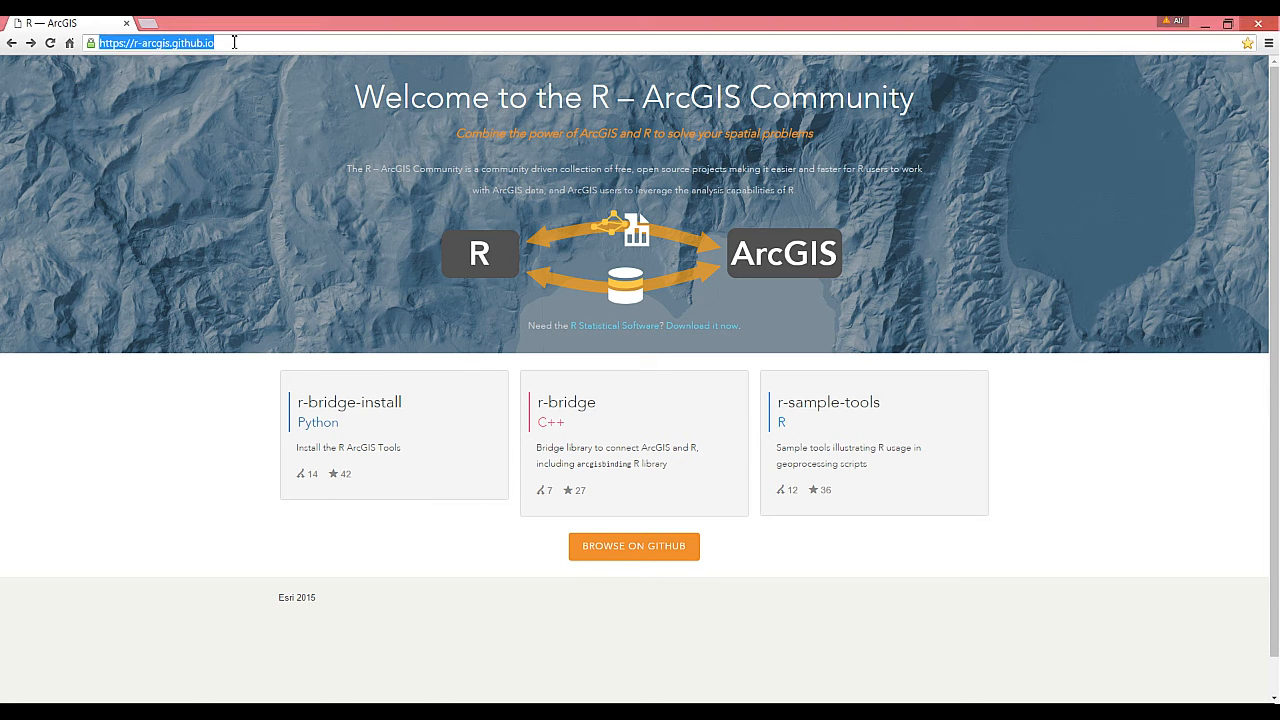
Download the r-bridge-install repository ZIP and save it into C:\amsantac.
left_click(357, 413)
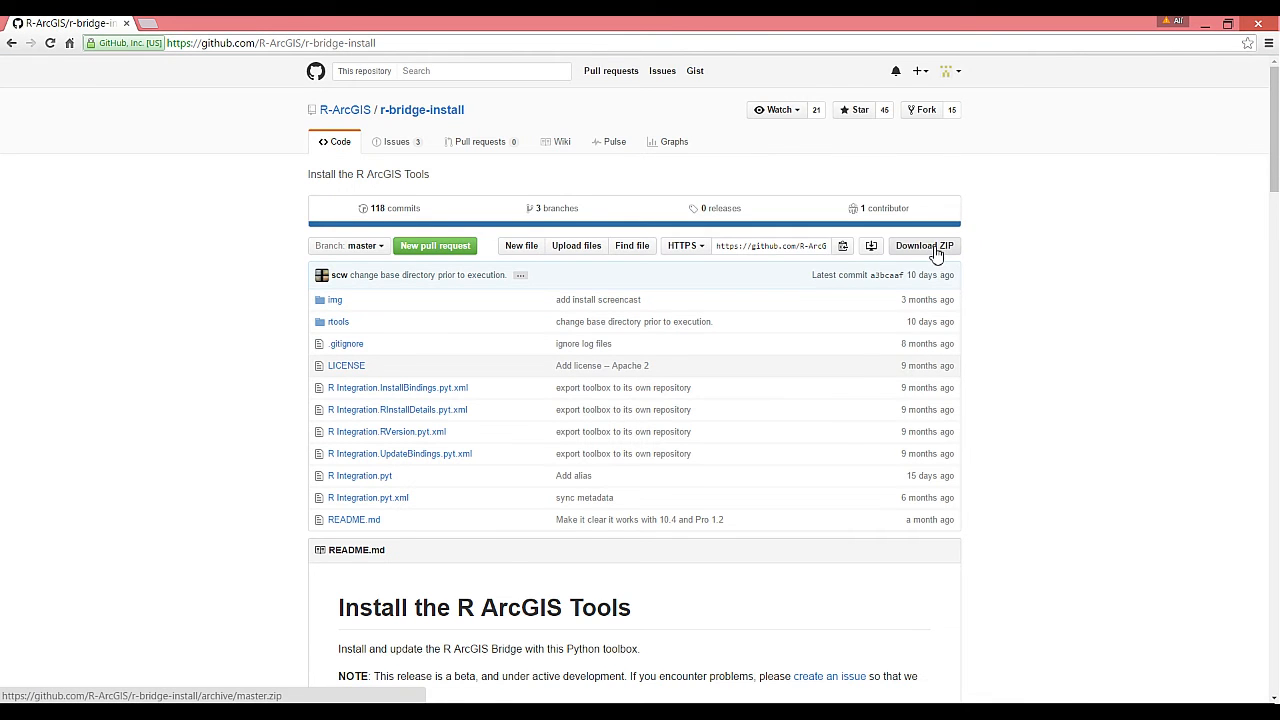
left_click(935, 250)
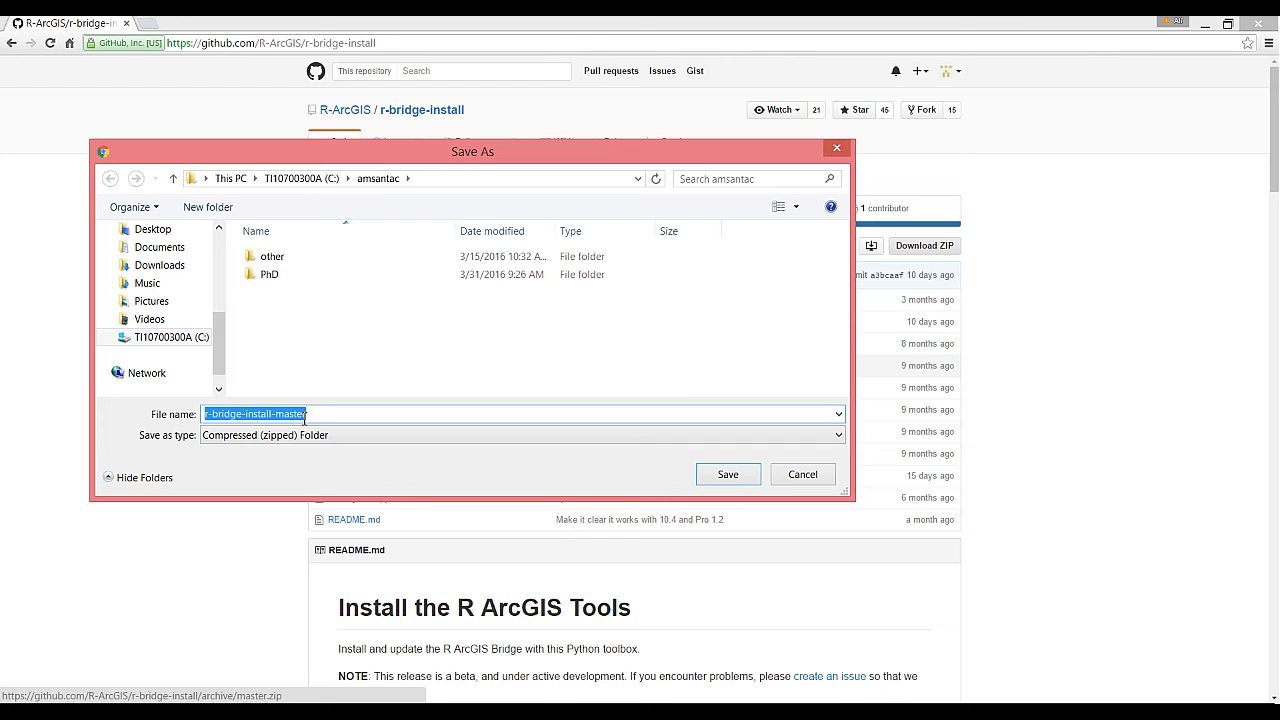
left_click(727, 474)
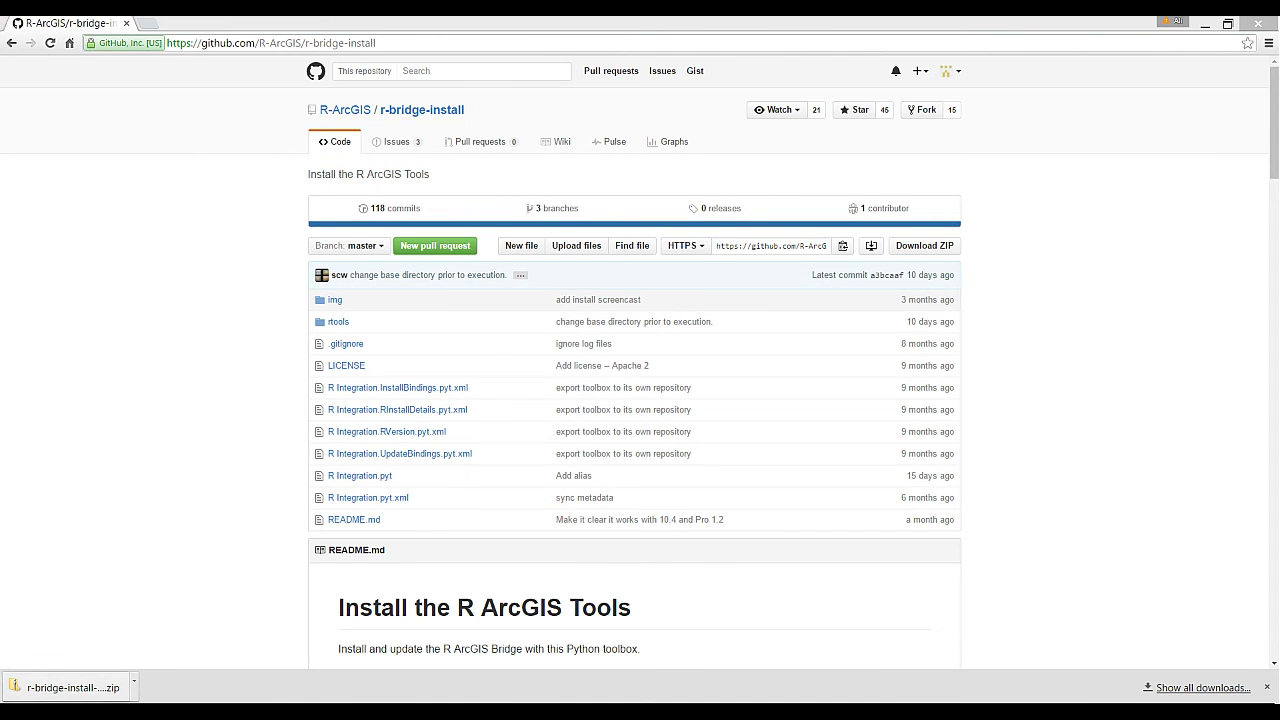
Extract the downloaded ZIP in place with 7-Zip Extract Here, then bring up the Start screen.
key("alt+Tab")
right_click(220, 160)
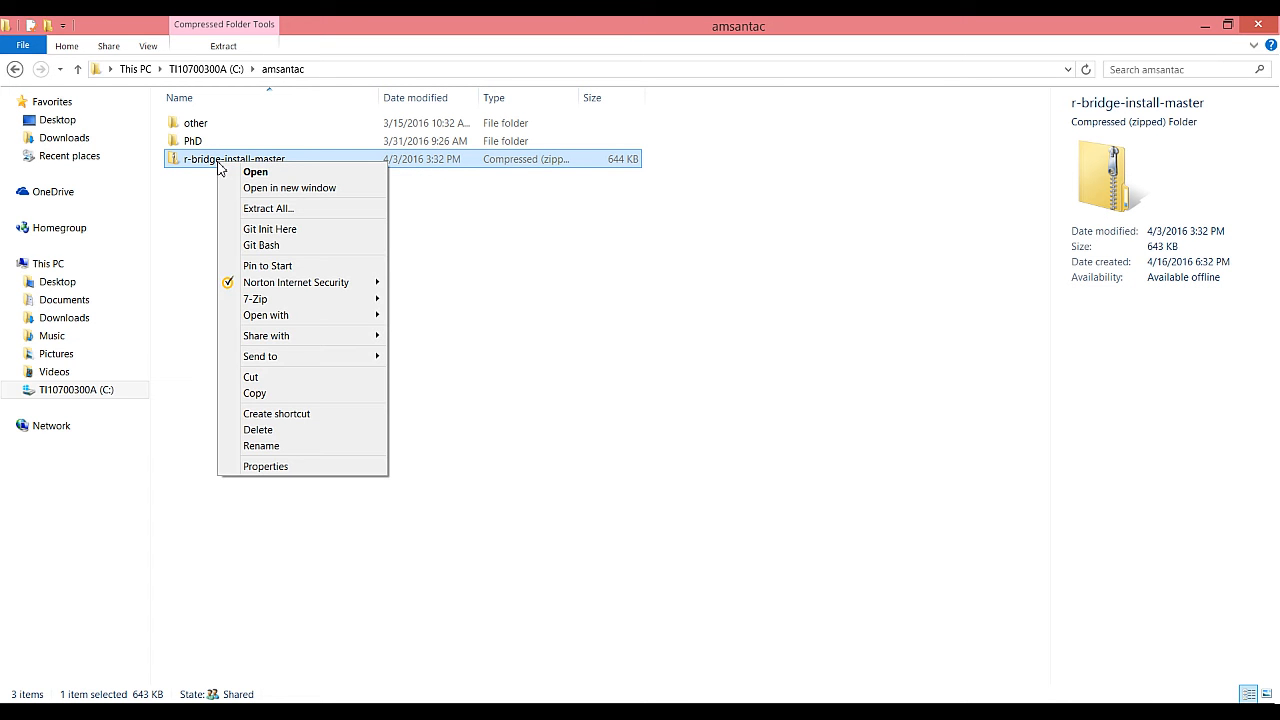
mouse_move(262, 299)
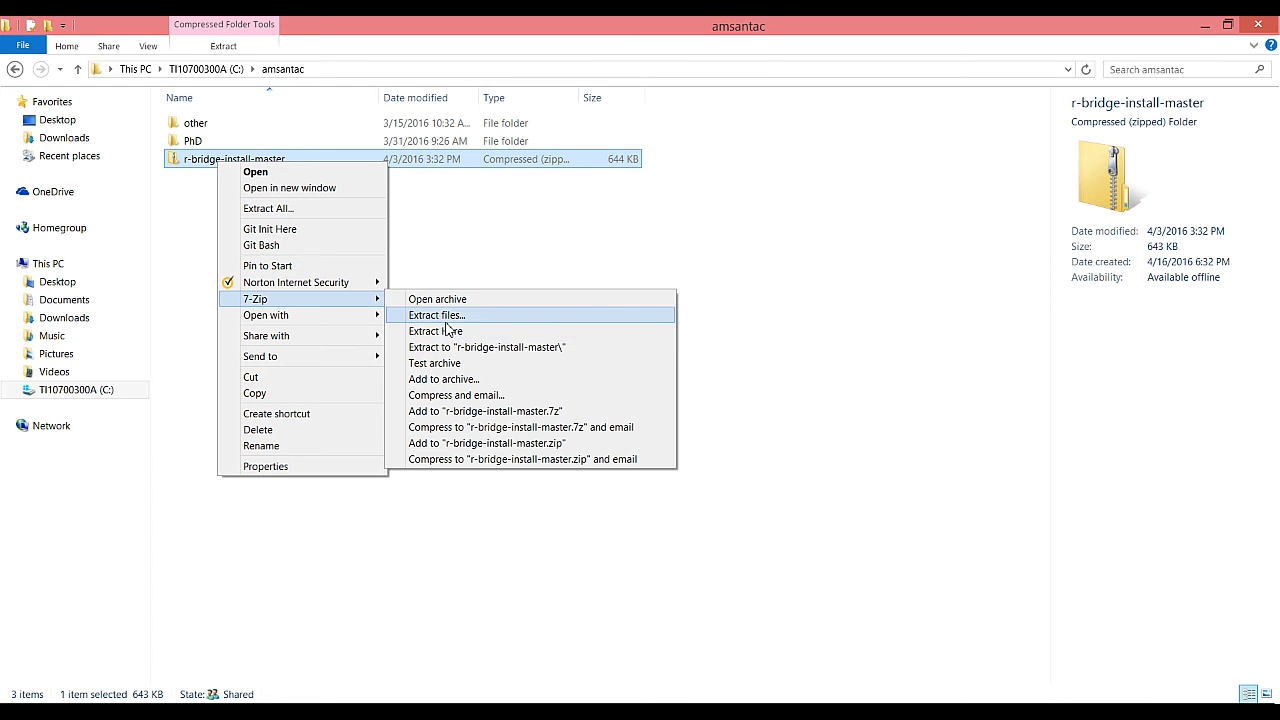
left_click(440, 323)
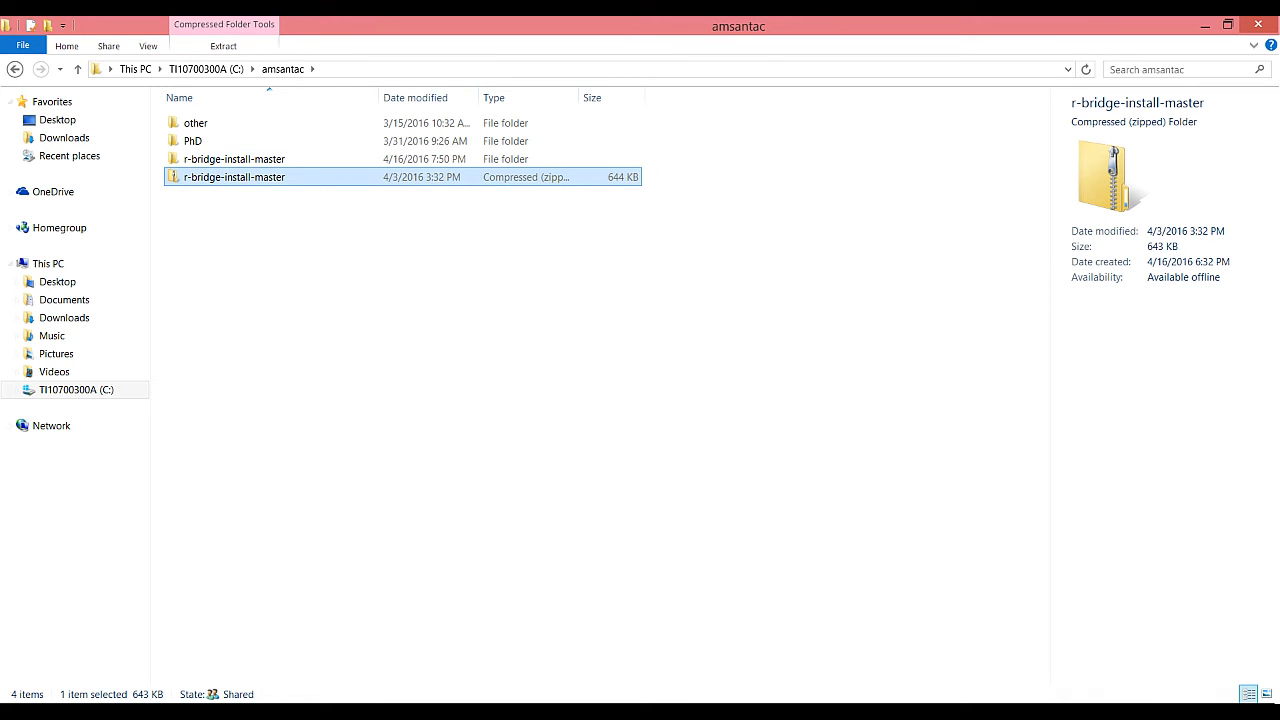
left_click(108, 696)
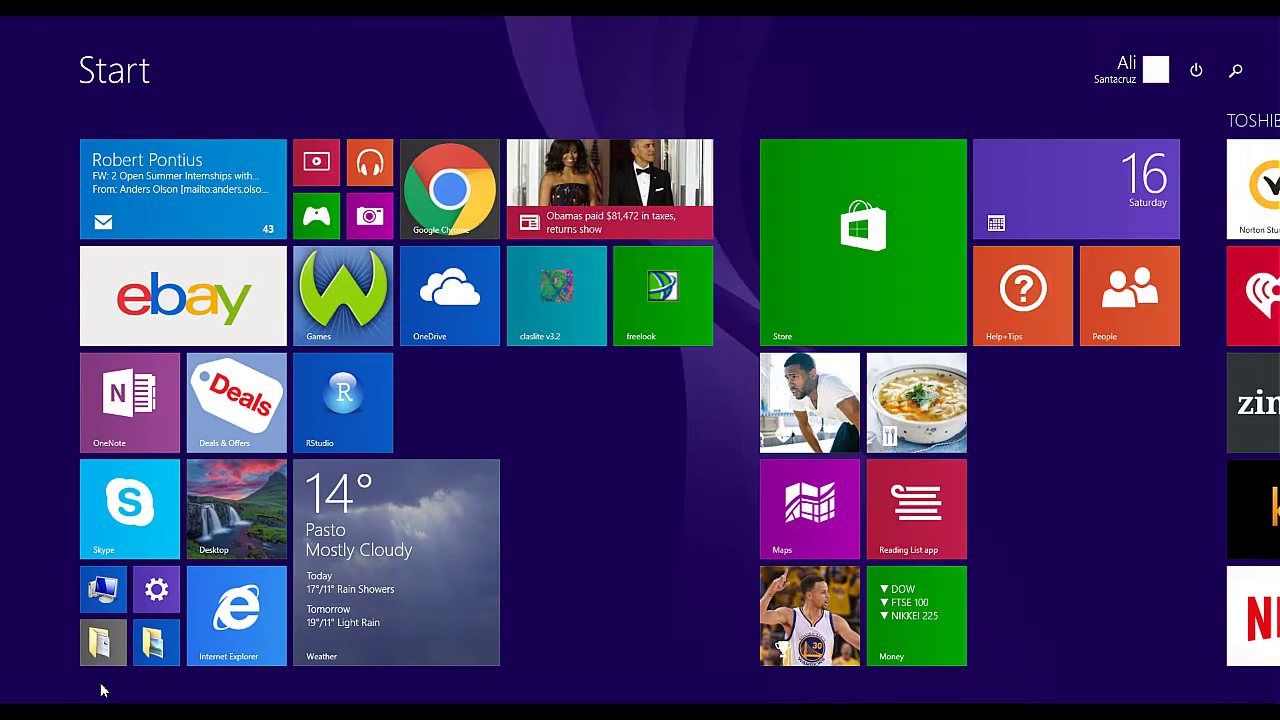
Launch ArcMap 10.3.1 as administrator from the Windows Apps list.
left_click(89, 696)
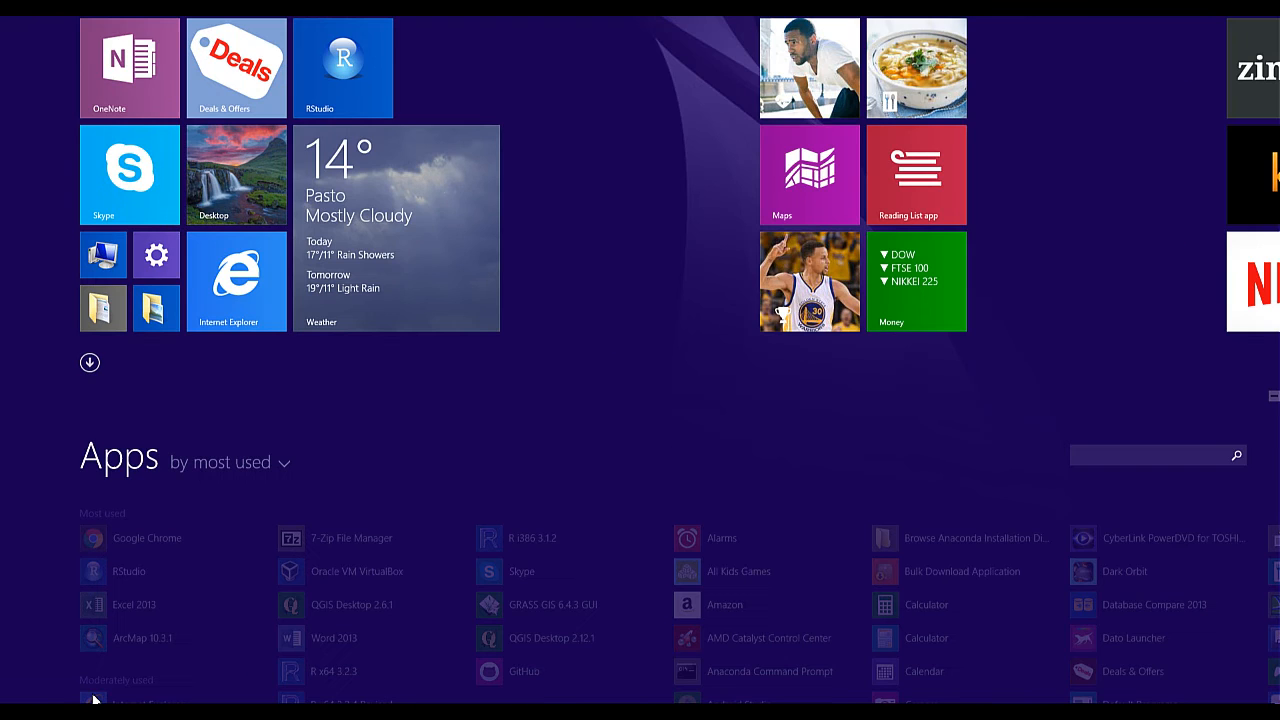
right_click(144, 261)
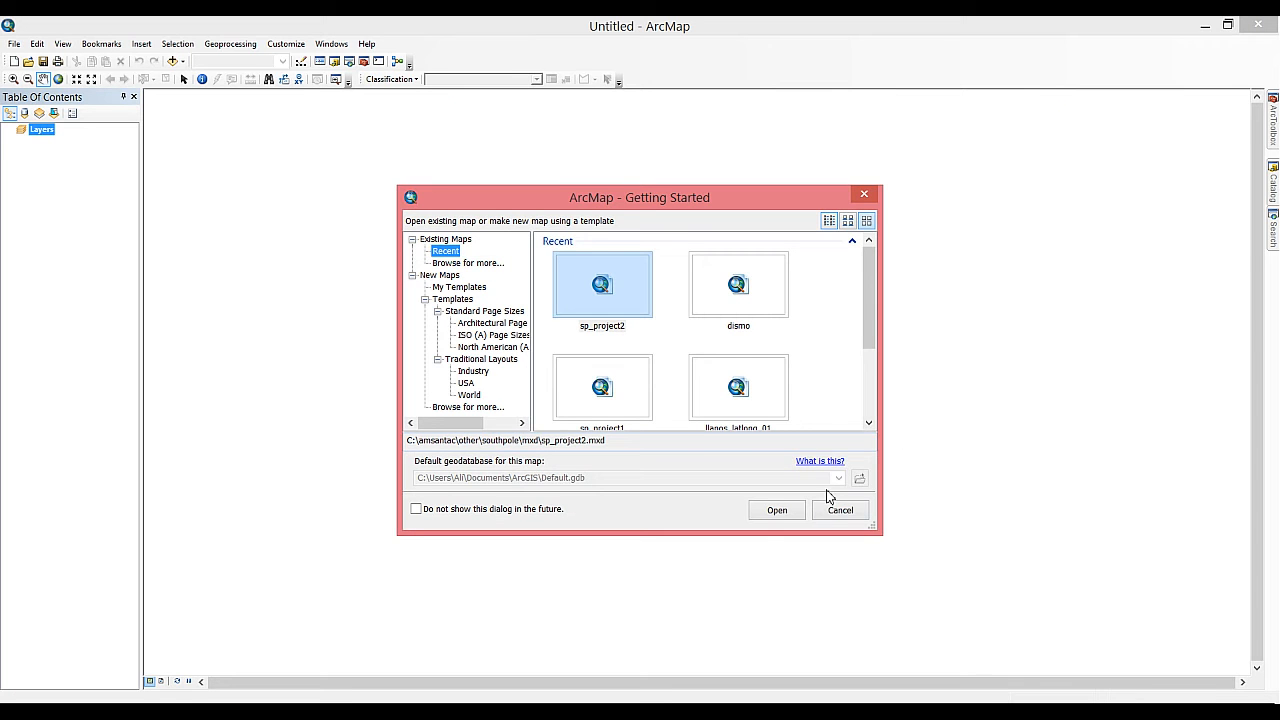
Expand Catalog to C:\amsantac > r-bridge-install-master > R Integration.pyt, listing its tools.
left_click(840, 511)
left_click(1272, 190)
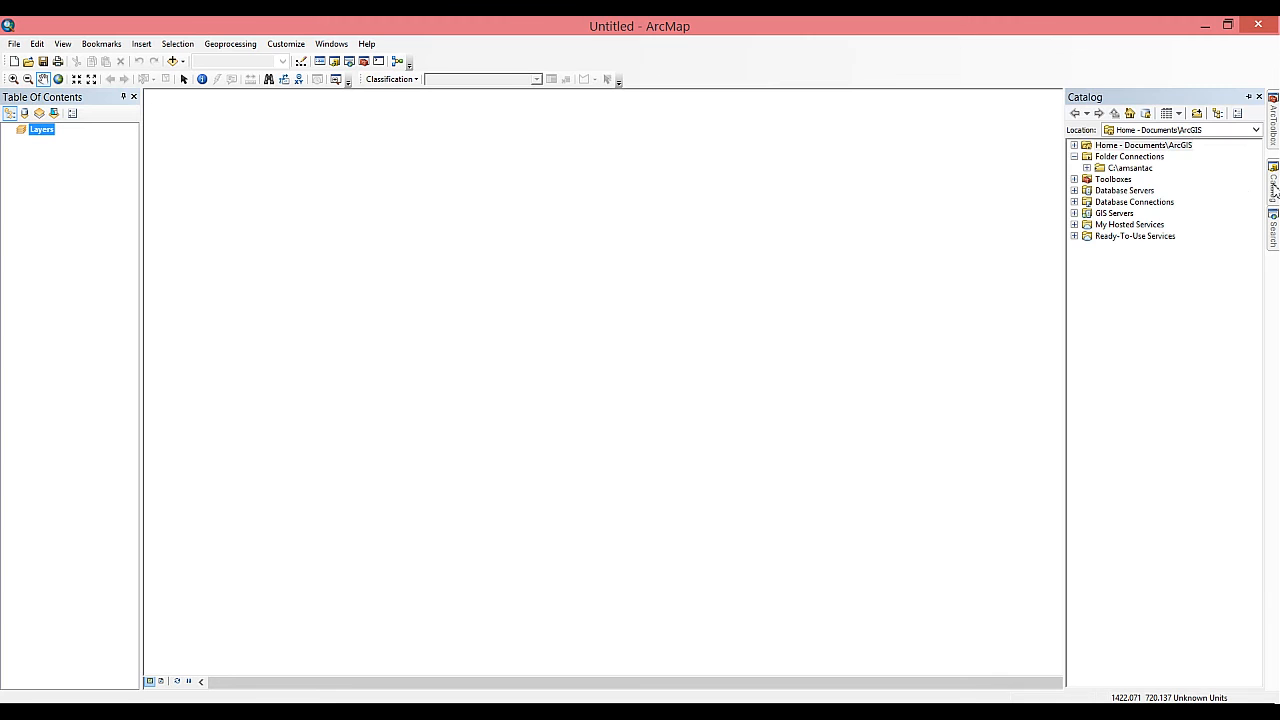
left_click(1099, 168)
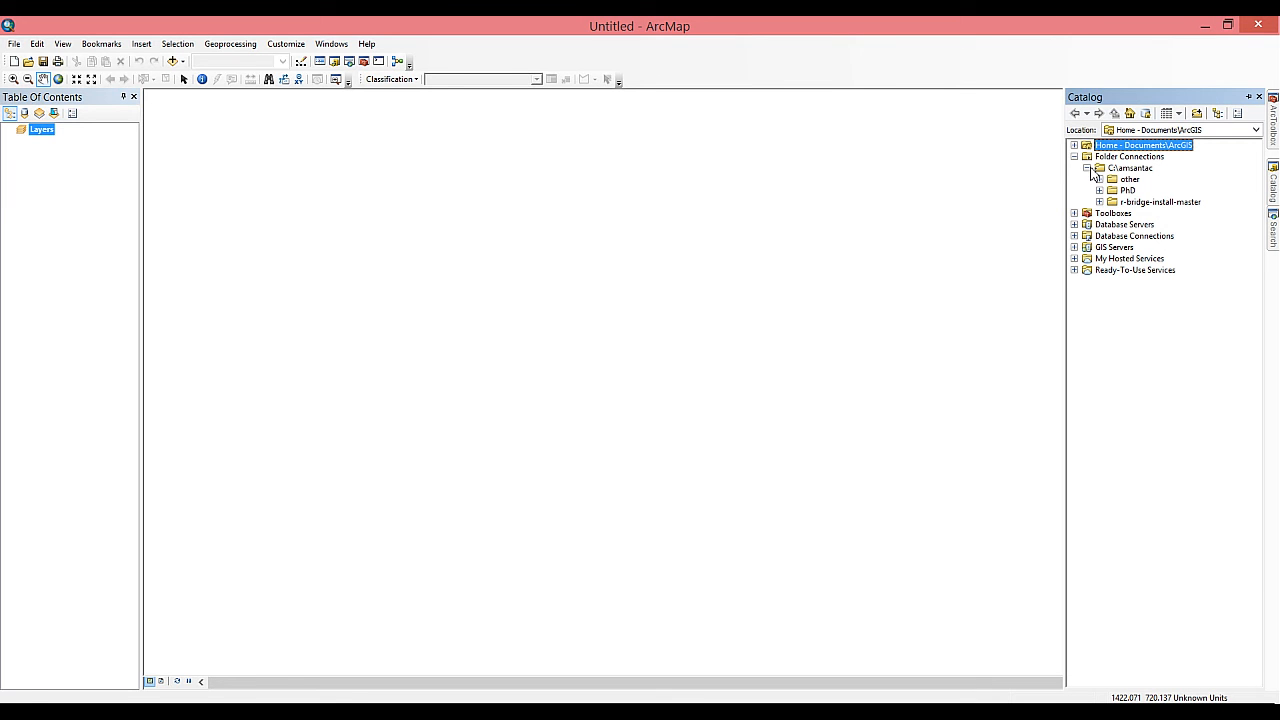
left_click(1100, 202)
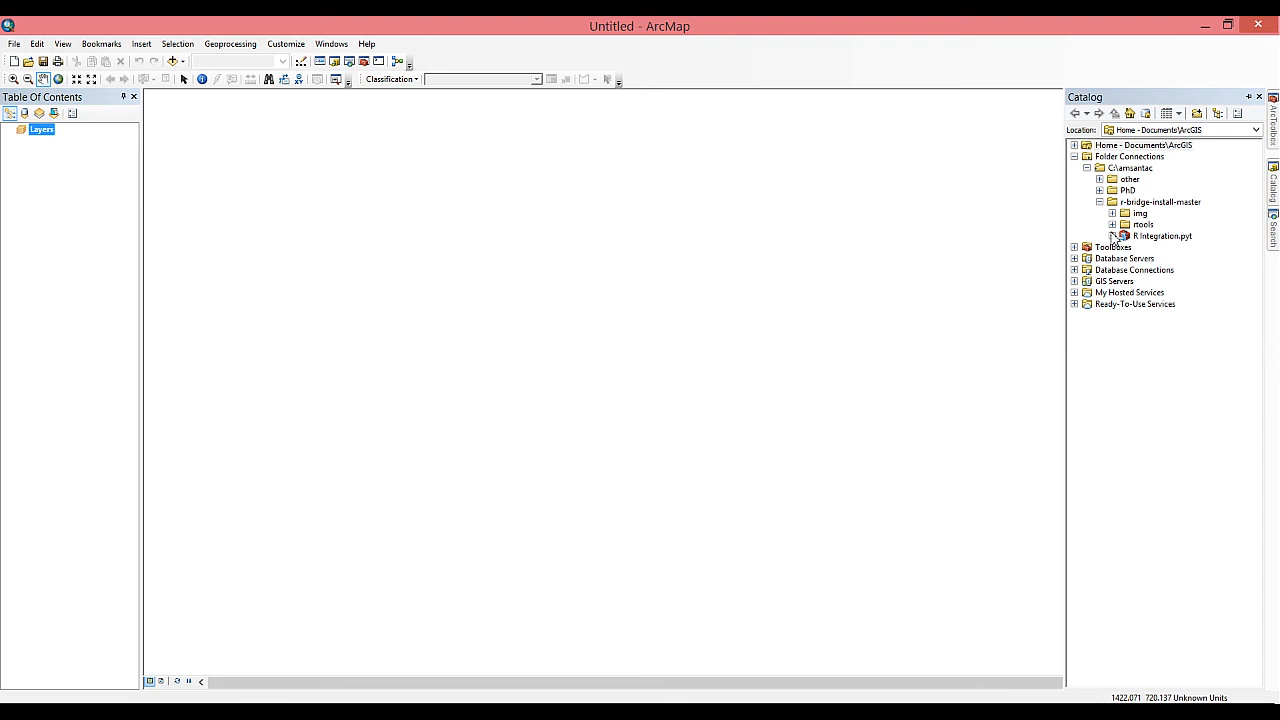
left_click(1113, 236)
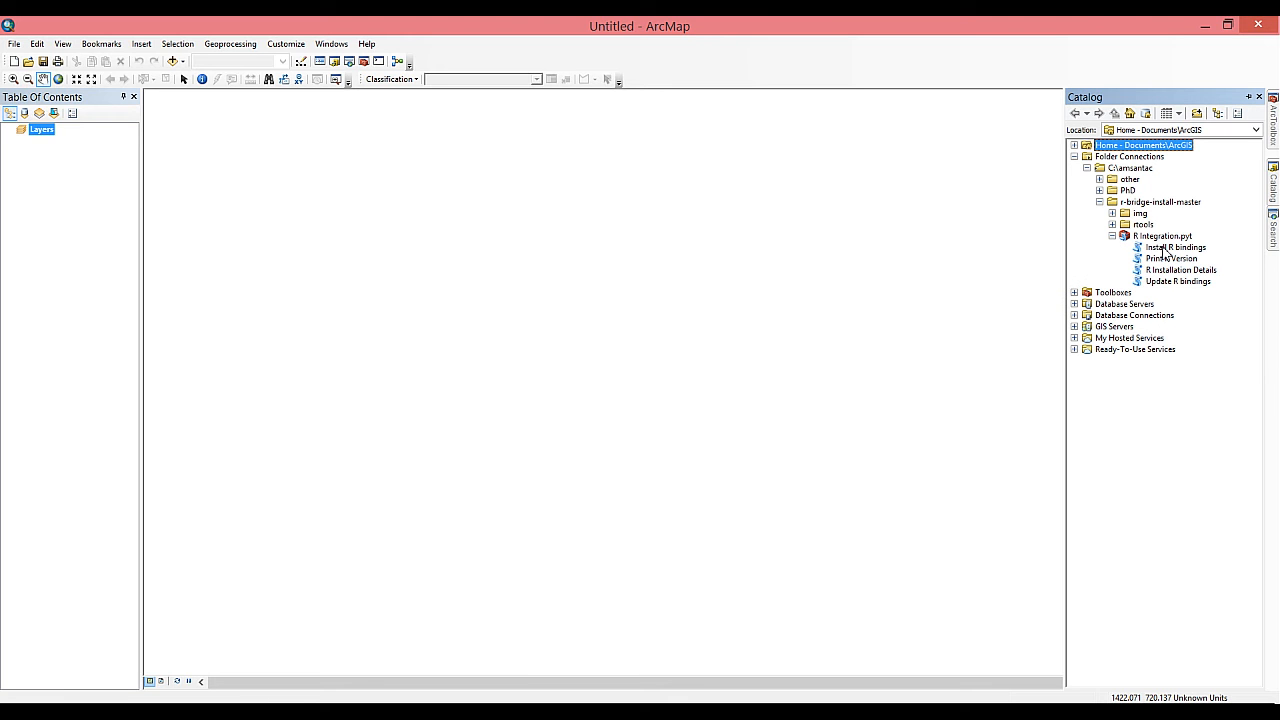
Run Install R bindings with Overwrite Existing Installation ticked to install arcgisbinding.
double_click(1174, 247)
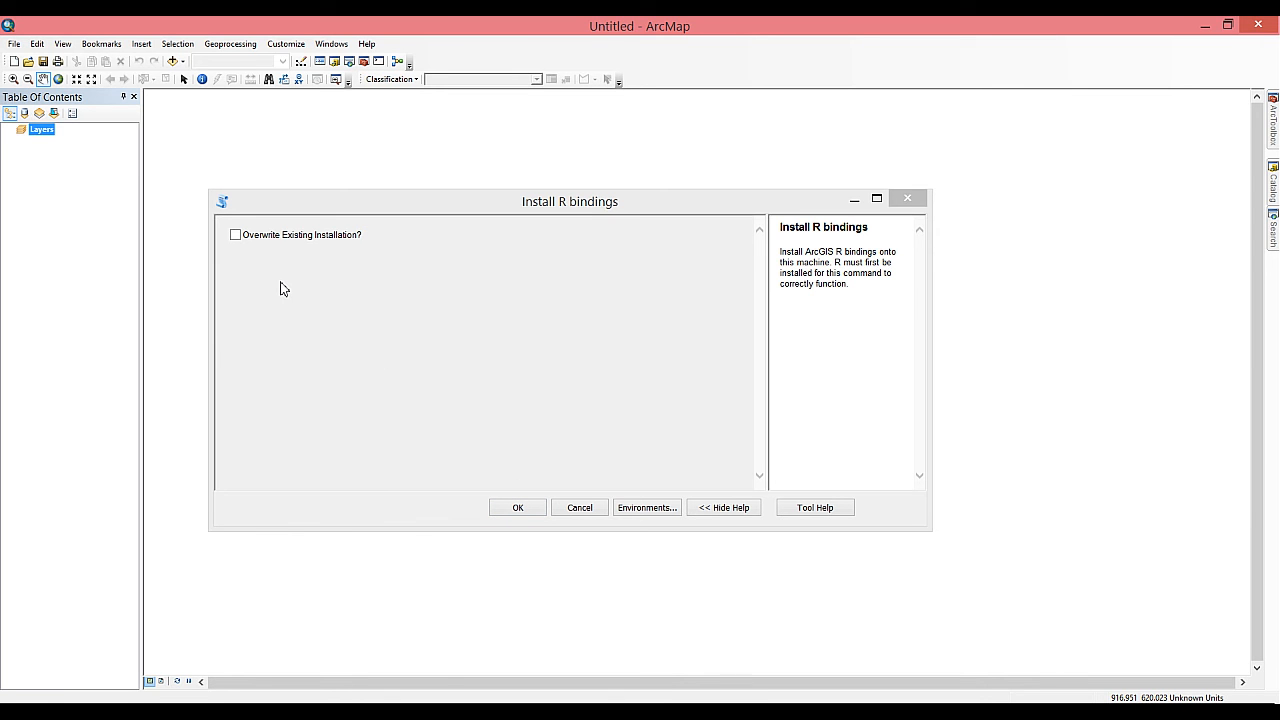
left_click(256, 238)
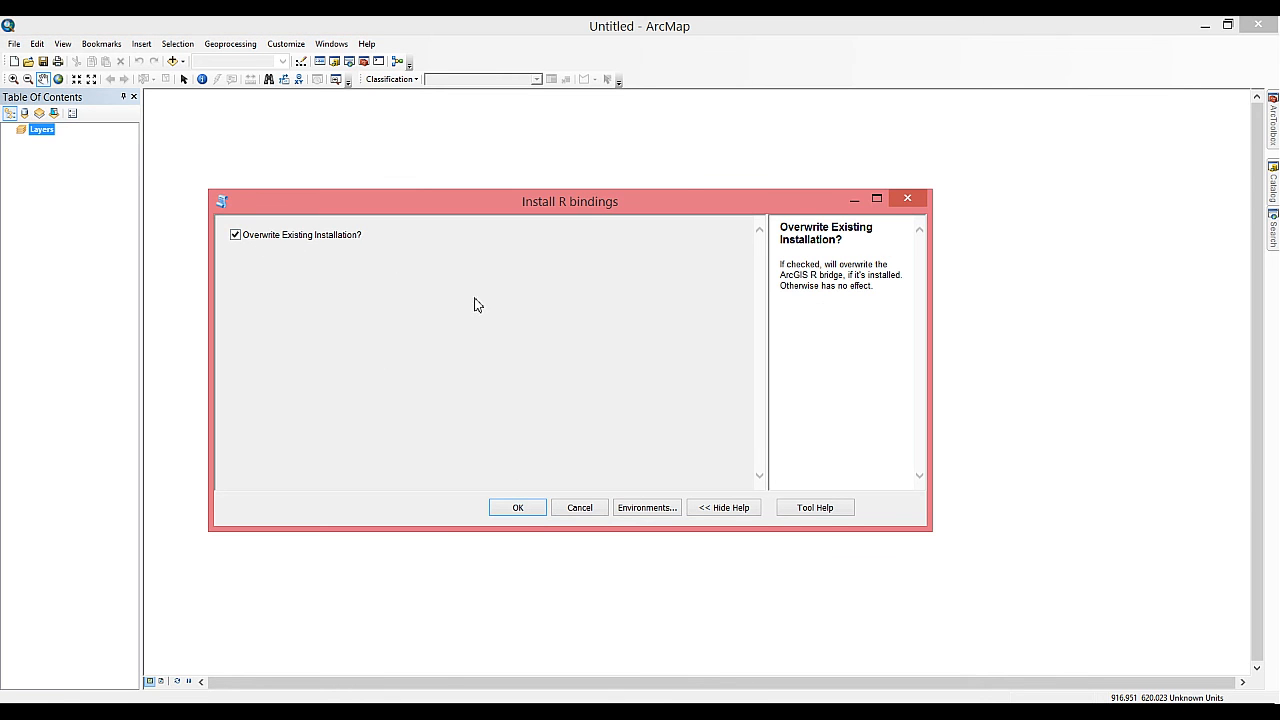
left_click(518, 507)
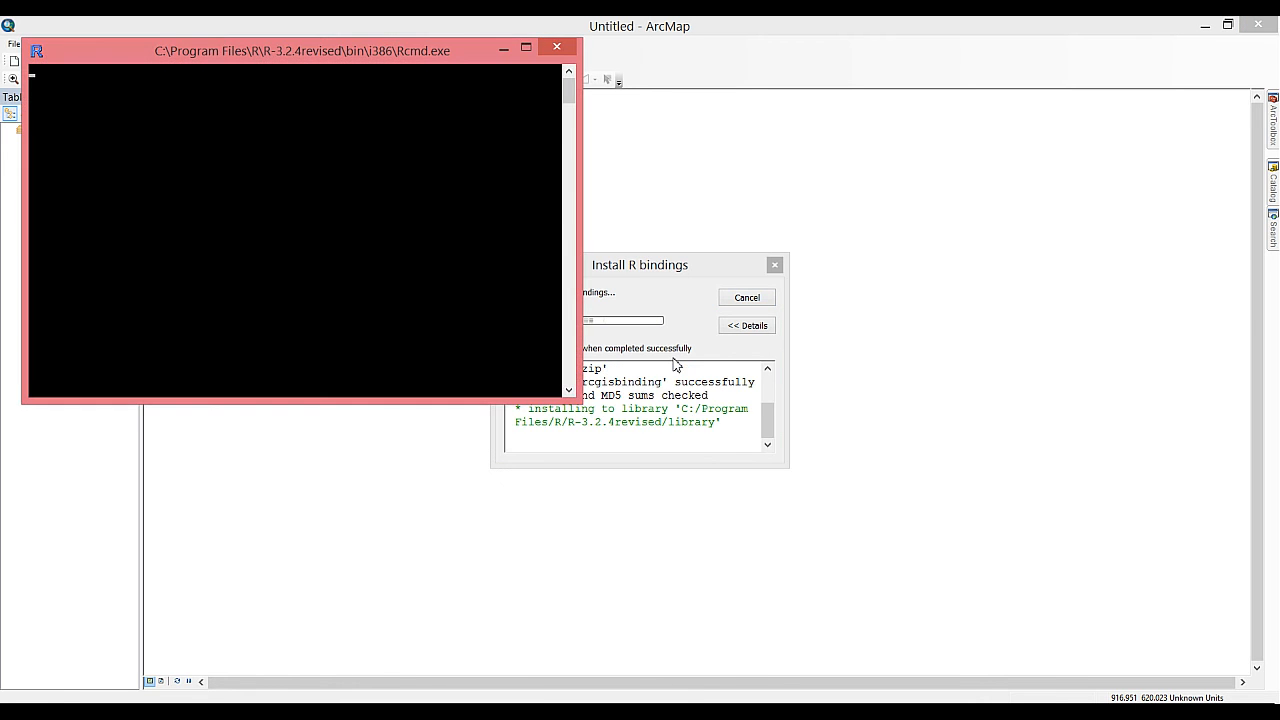
scroll(675, 393, "up", 3)
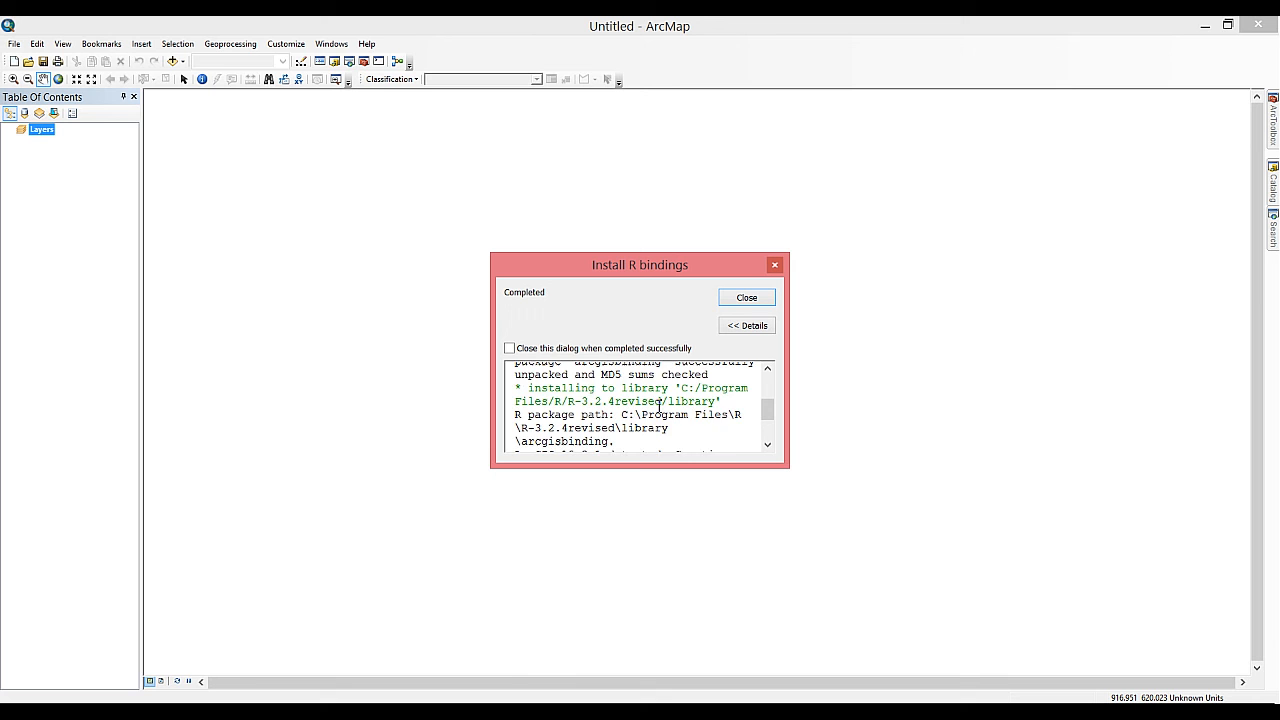
scroll(660, 406, "up", 2)
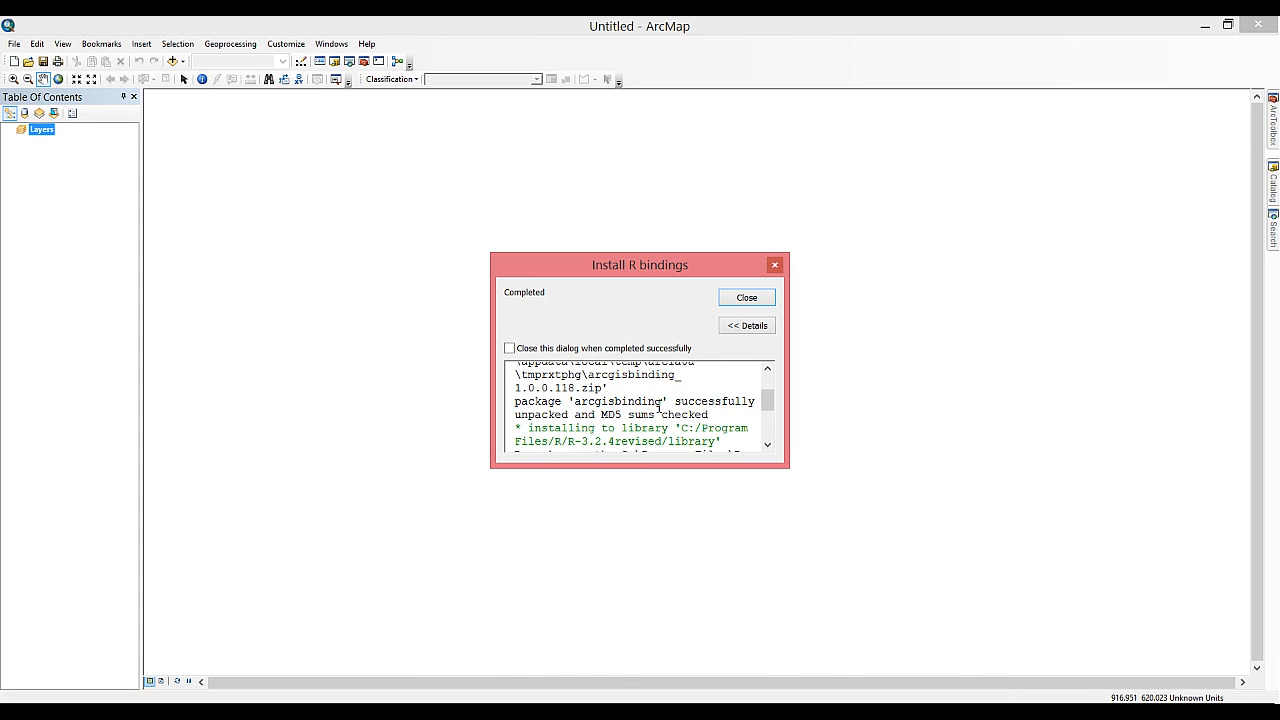
scroll(660, 406, "down", 5)
Run Print R Version, confirming R 3.2.4 Revised is connected, and dismiss the report.
left_click(746, 297)
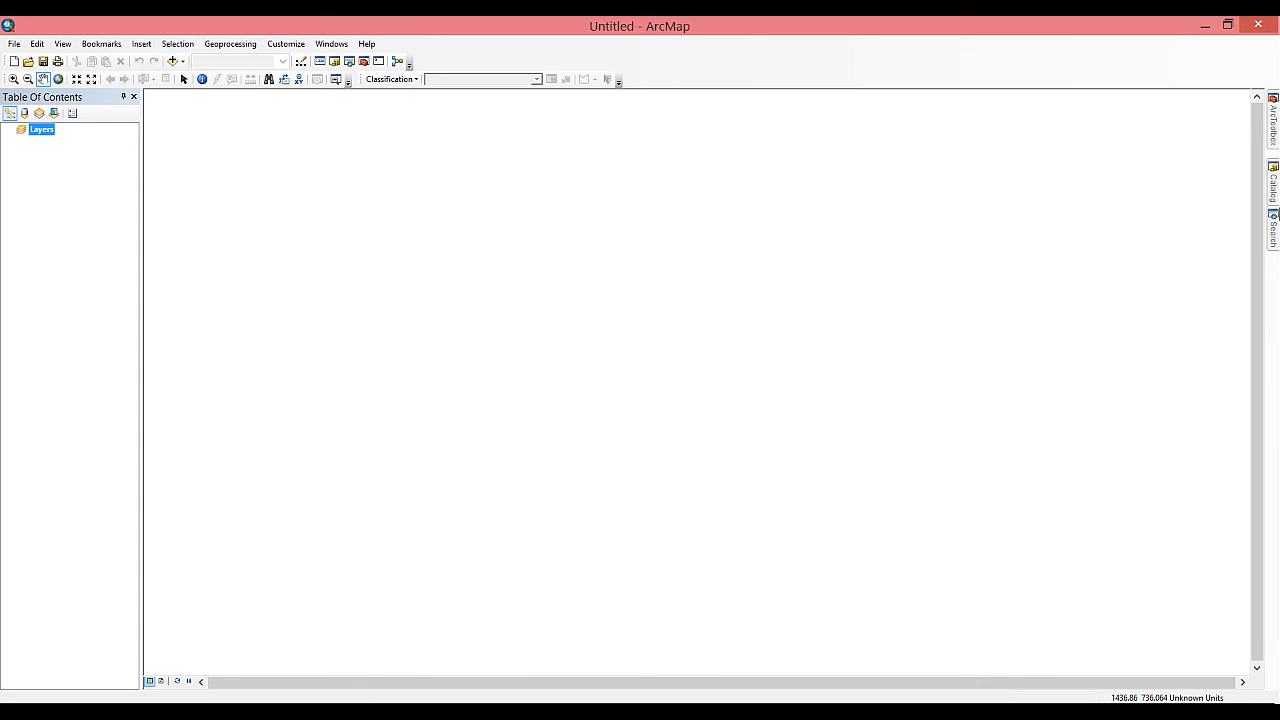
left_click(1273, 192)
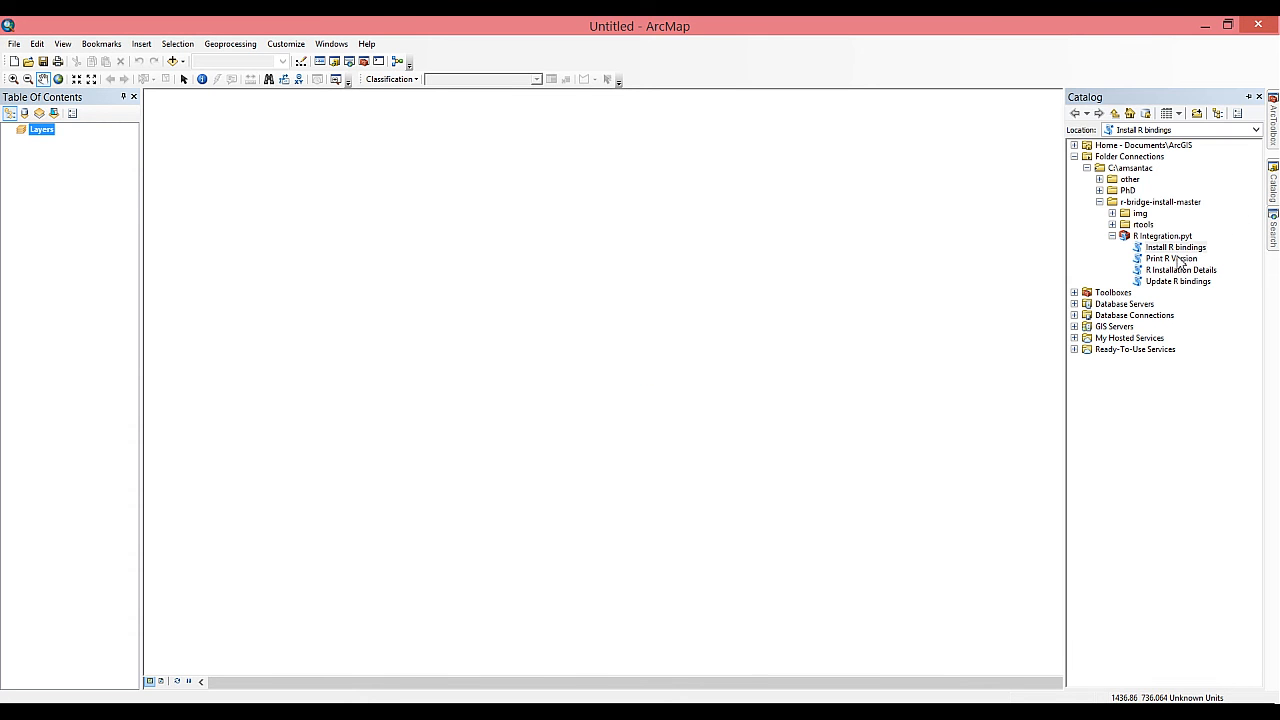
double_click(1170, 258)
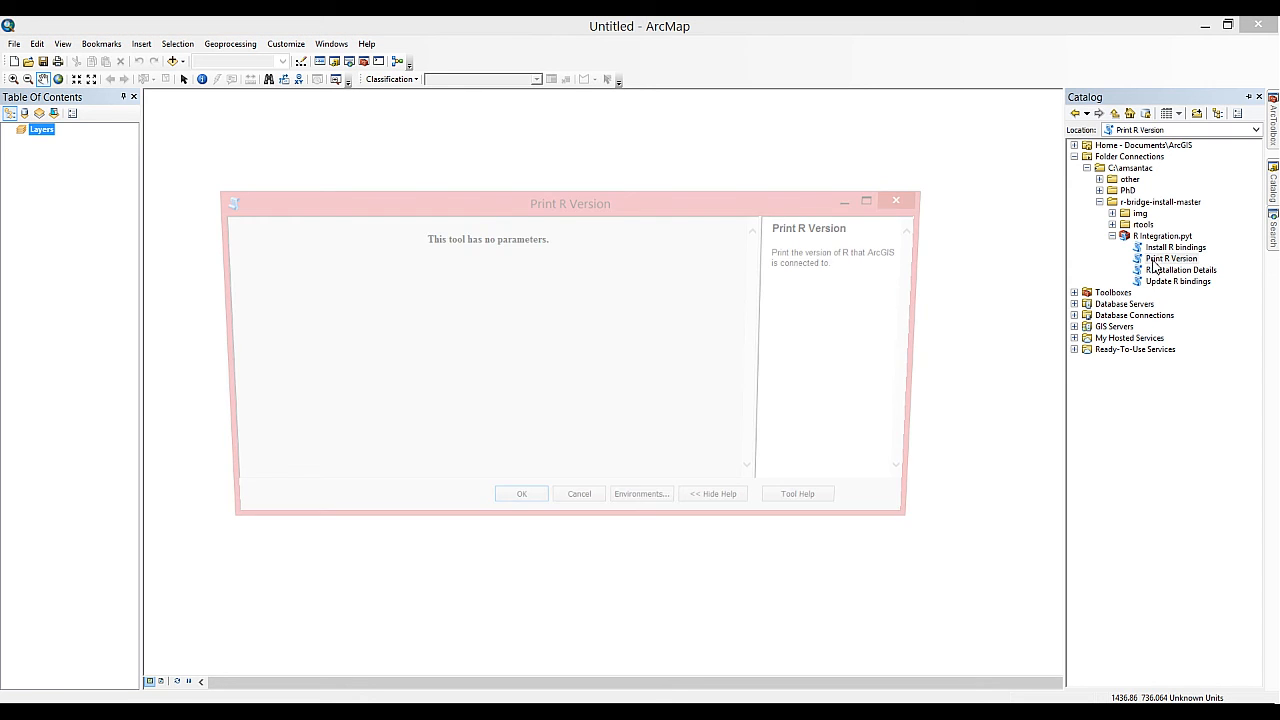
left_click(520, 508)
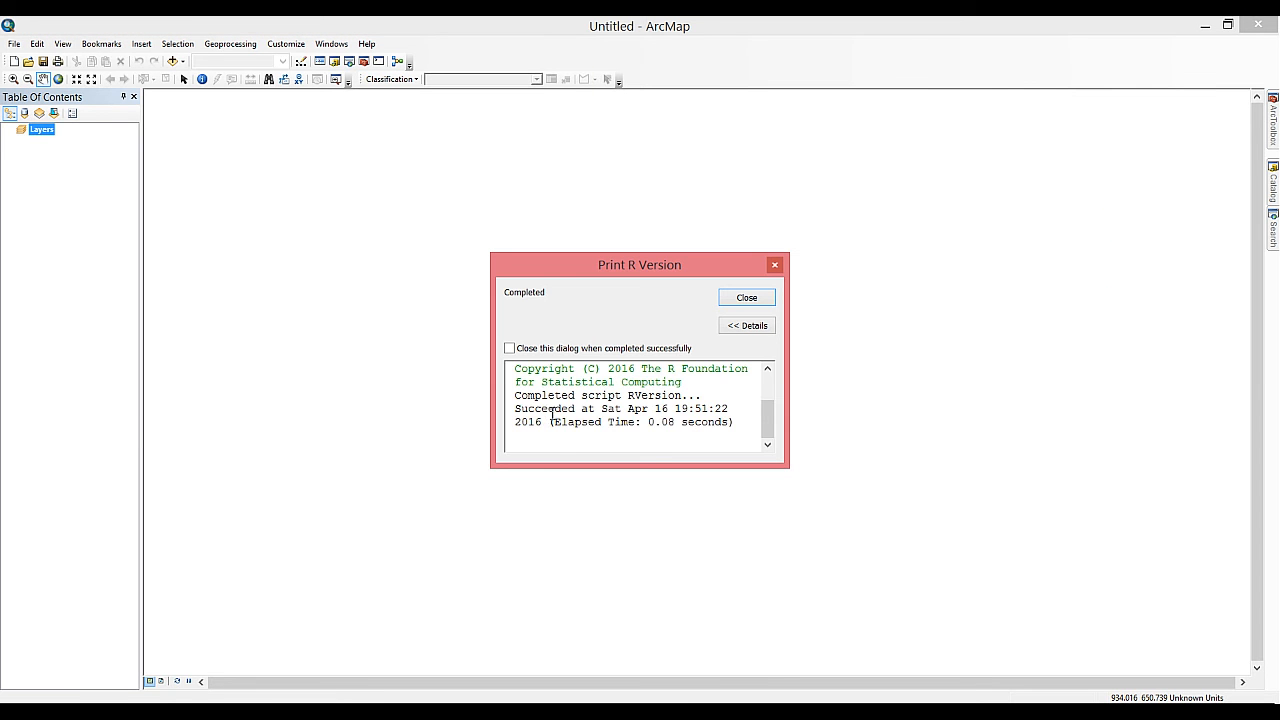
scroll(552, 416, "up", 3)
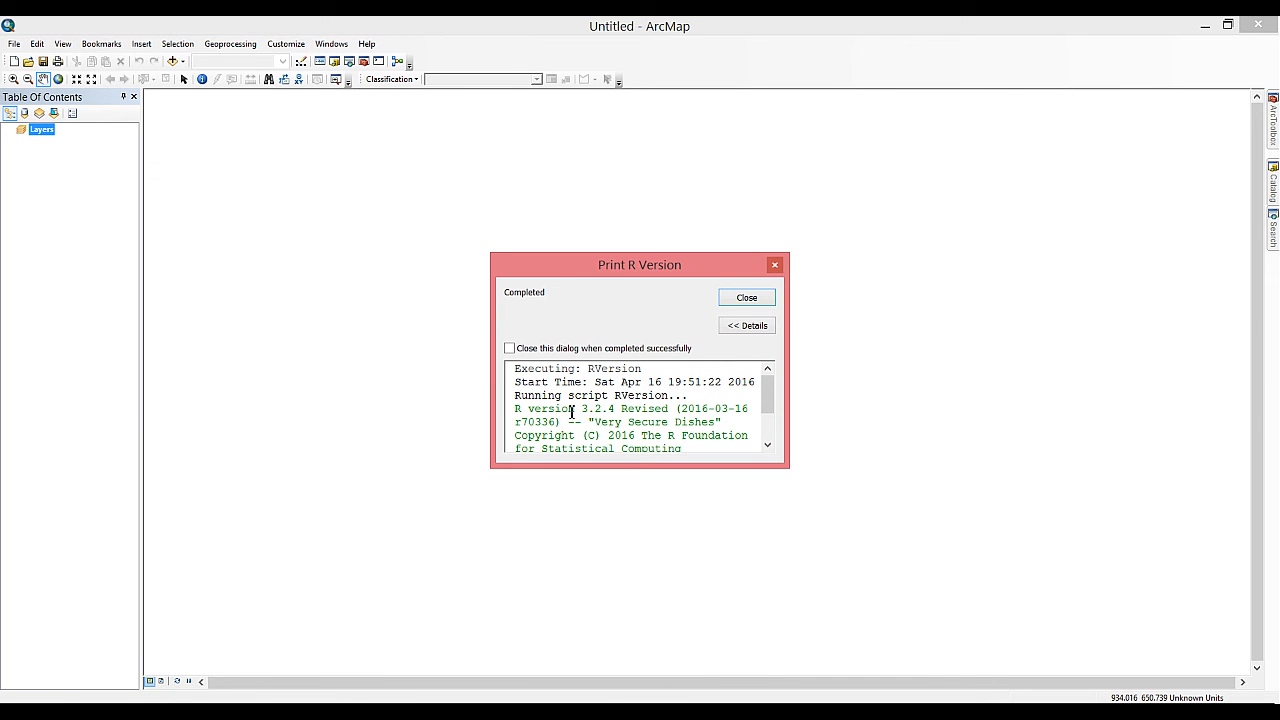
left_click(746, 298)
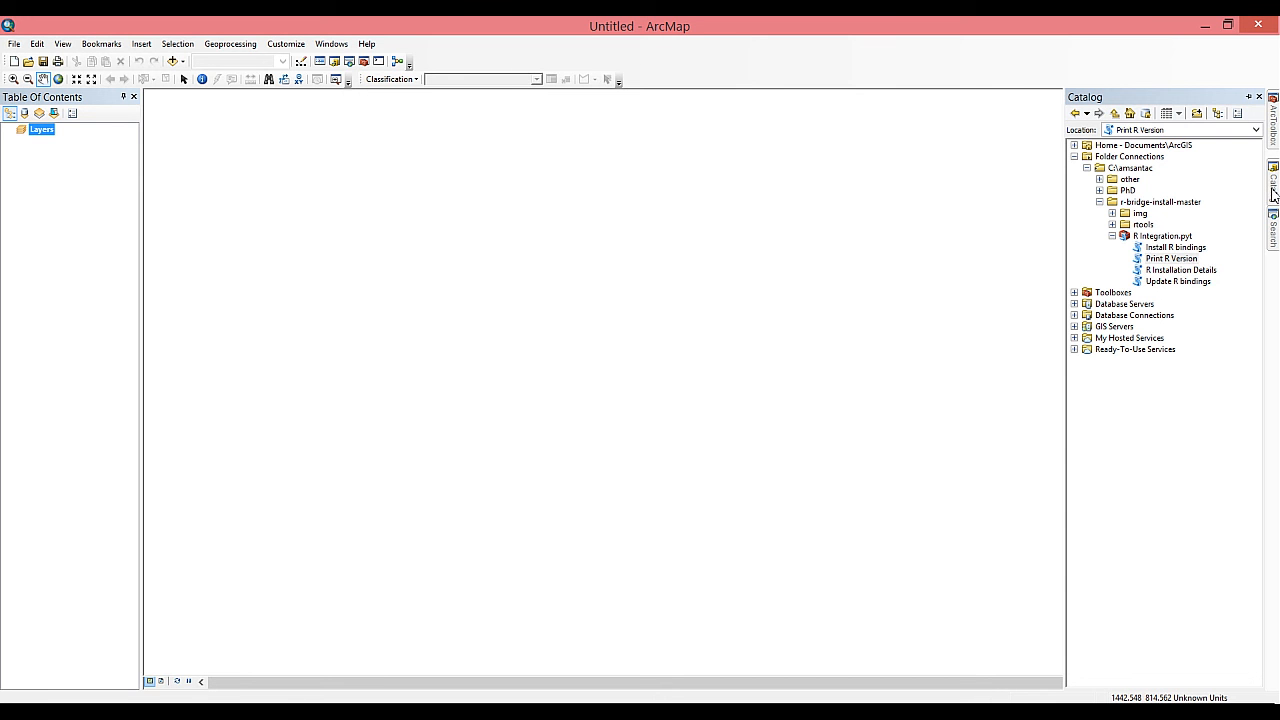
Run R Installation Details, confirming the arcgisbinding library is detected, and dismiss the report.
double_click(1181, 270)
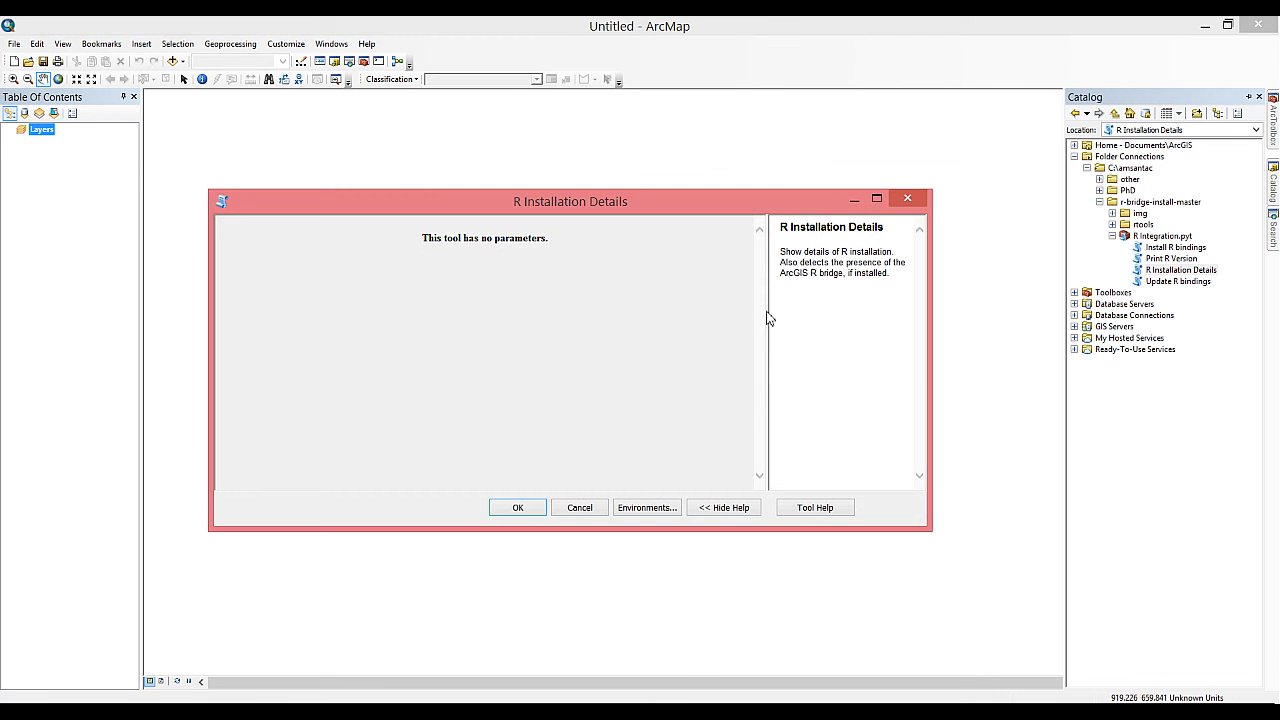
left_click(518, 507)
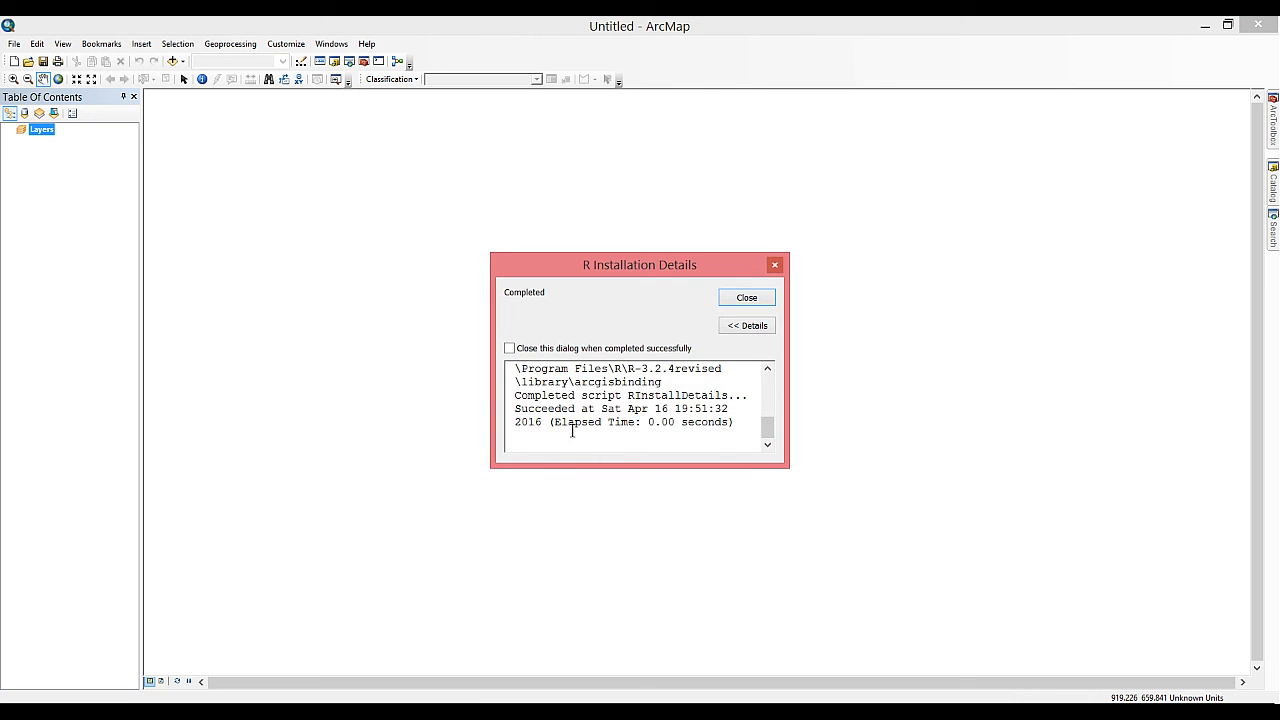
scroll(573, 430, "up", 2)
scroll(573, 428, "up", 2)
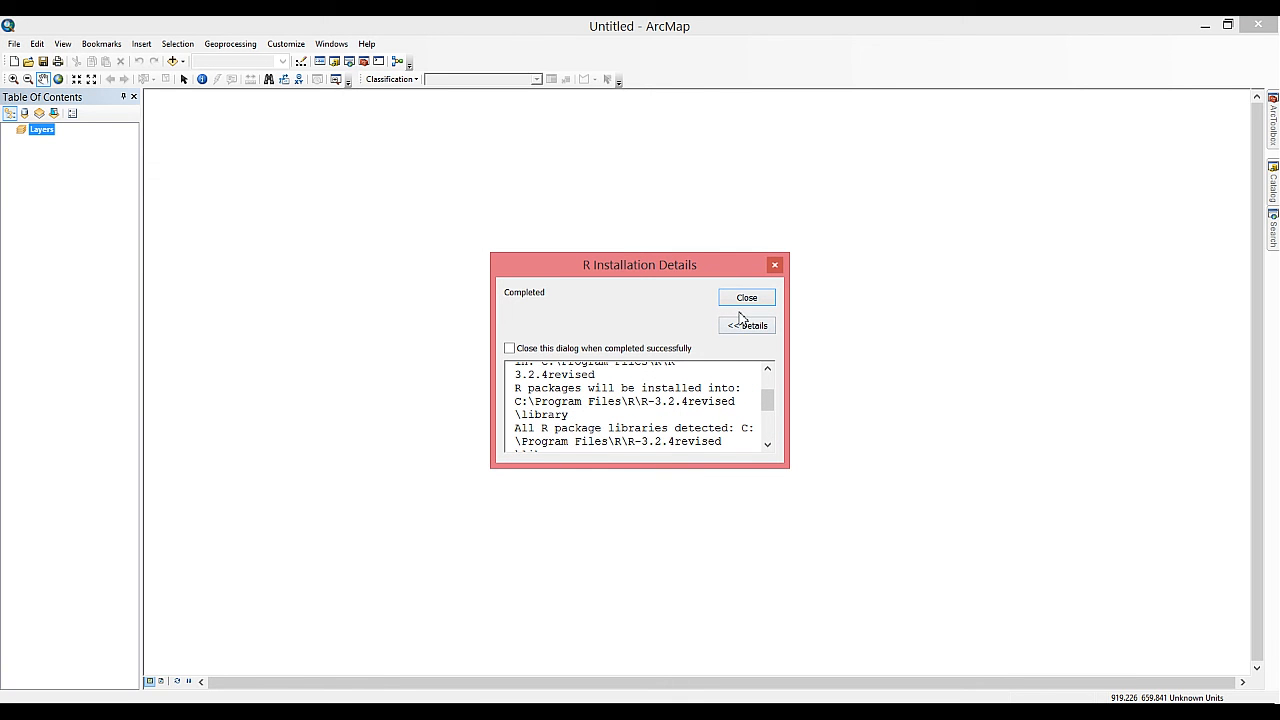
left_click(746, 298)
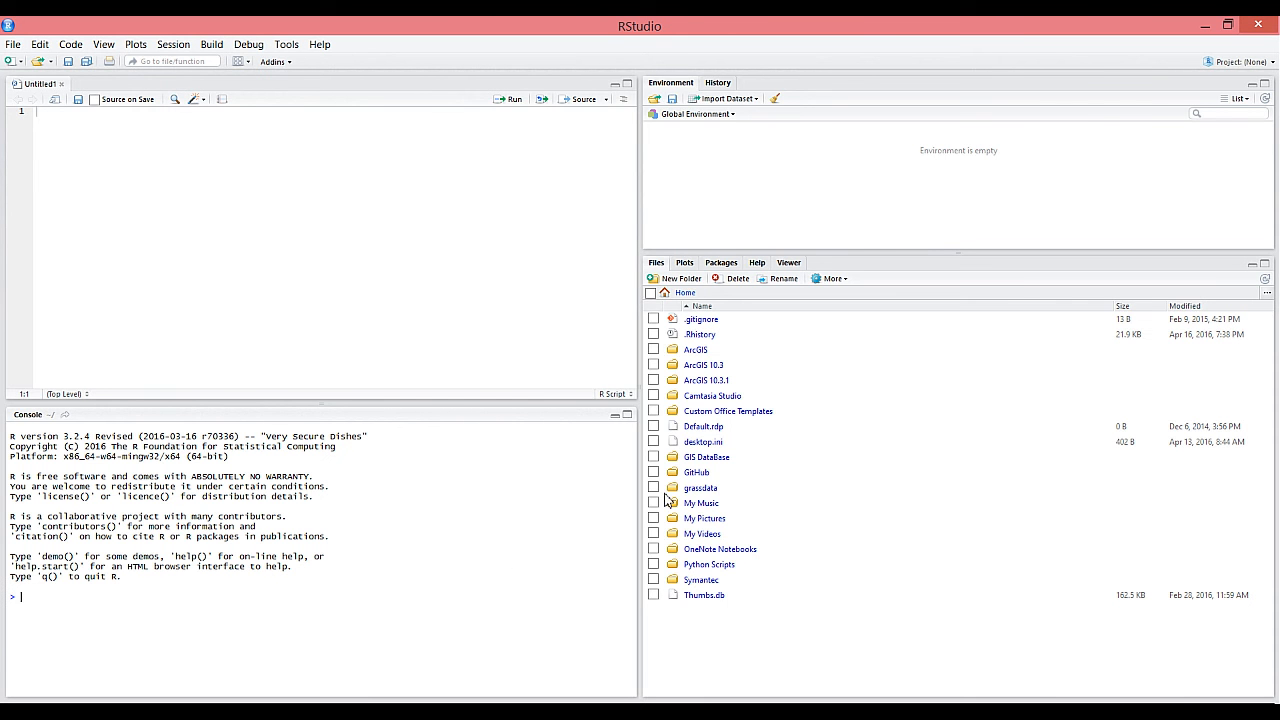
Show the Packages list in RStudio and view arcgisbinding's help page, version 1.0.0.118.
left_click(722, 263)
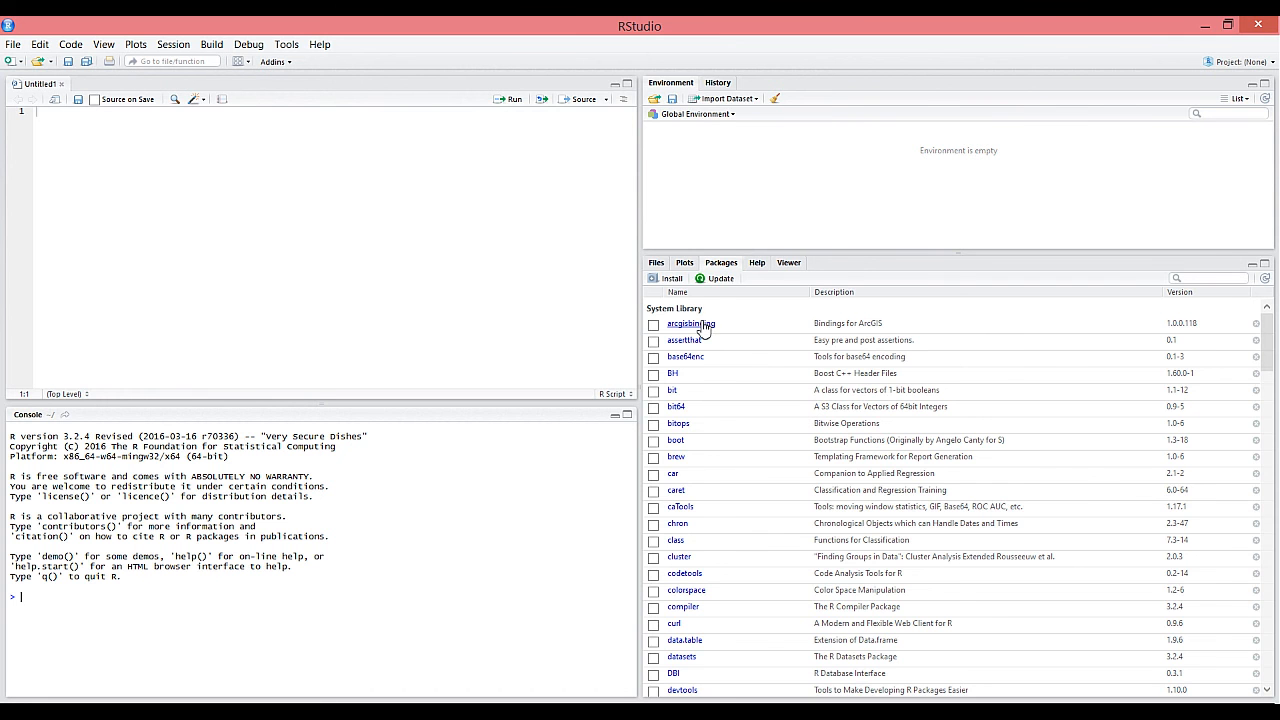
left_click(704, 328)
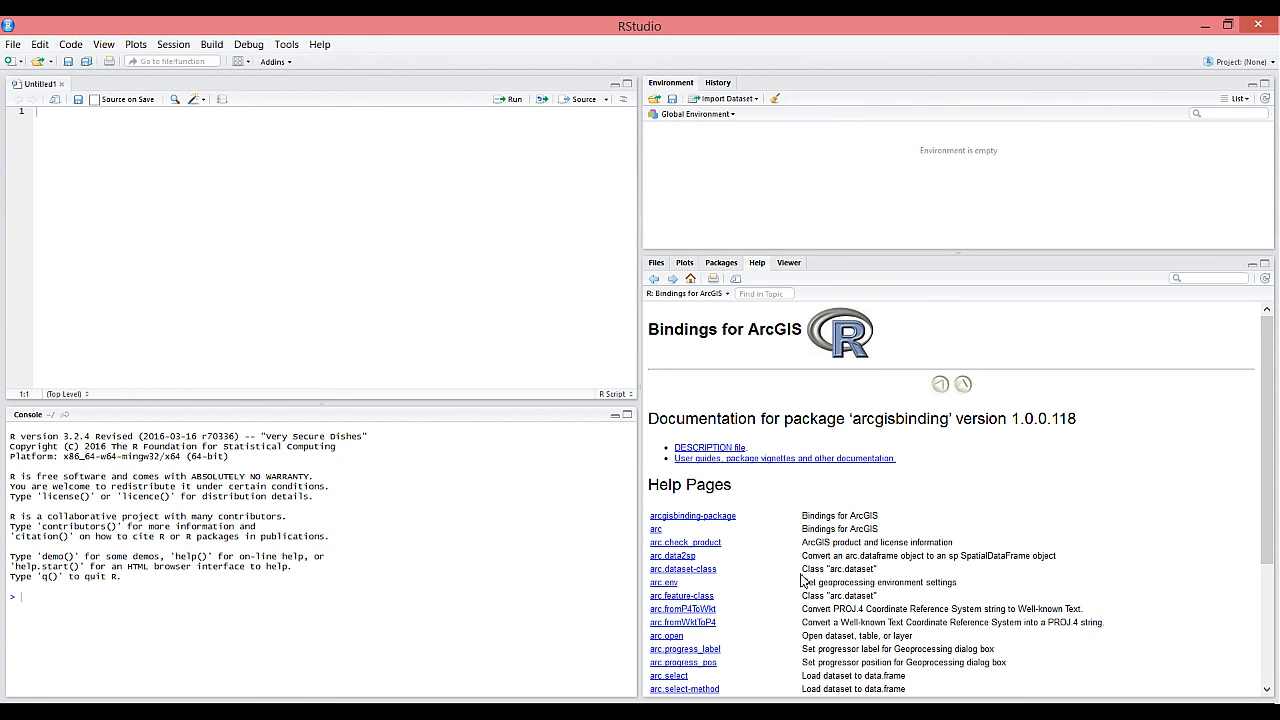
scroll(803, 580, "down", 3)
scroll(803, 580, "down", 3)
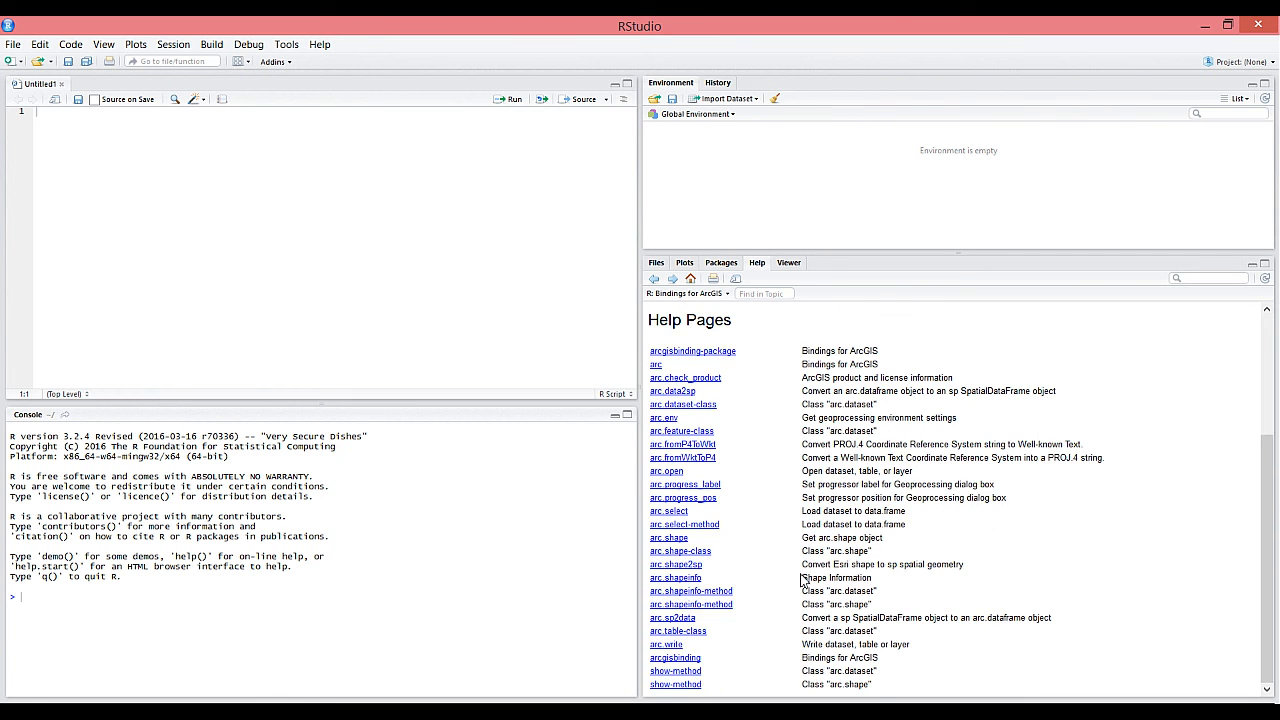
scroll(803, 580, "up", 6)
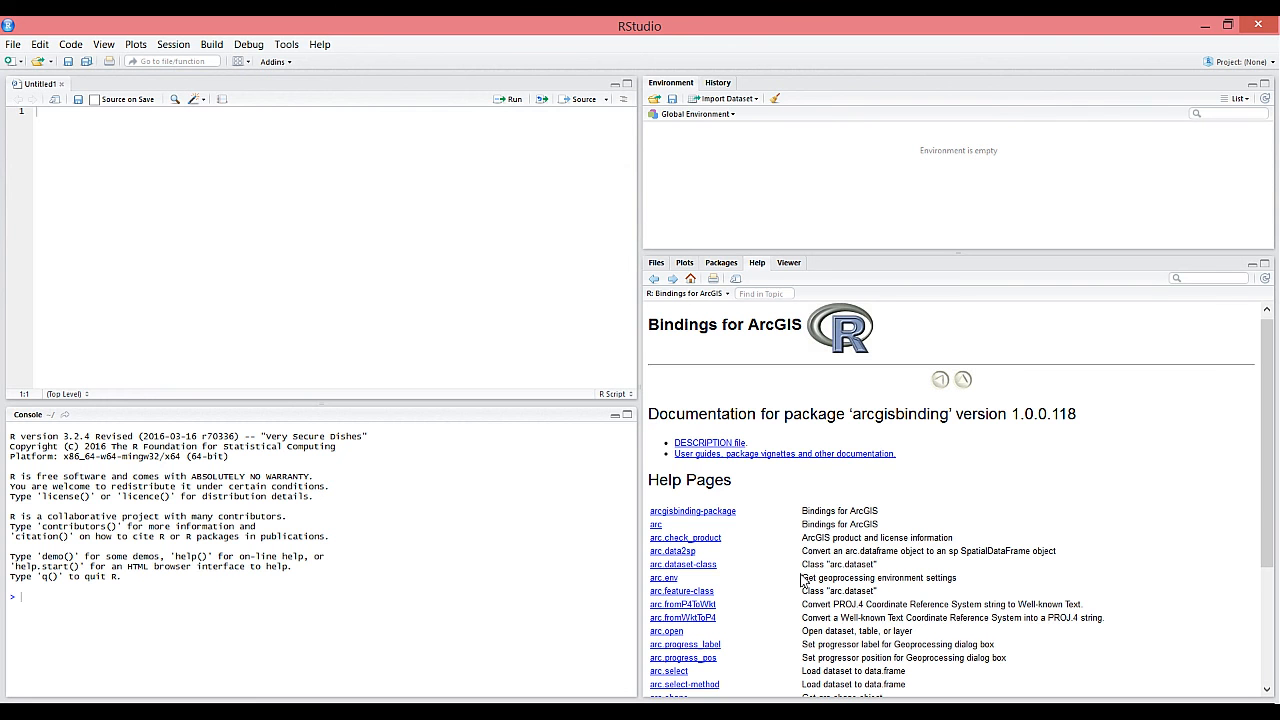